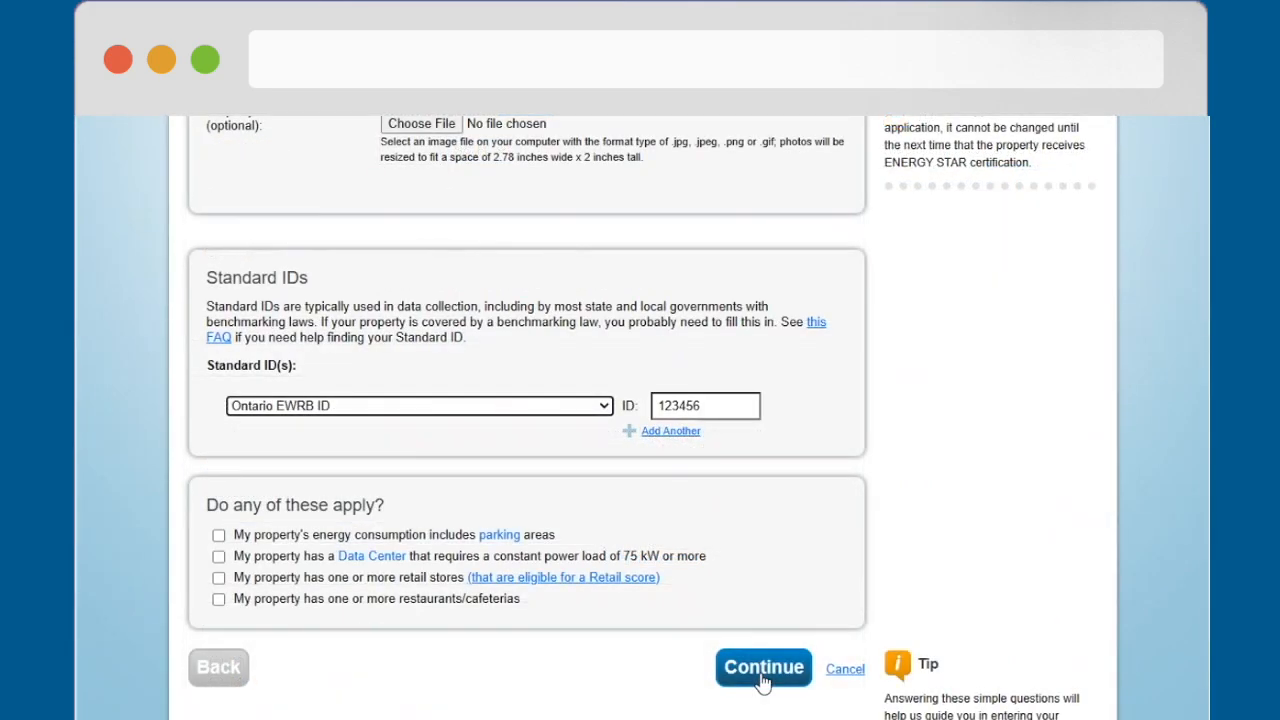
# Step: Submit the property's basic information with its Ontario EWRB ID and save the property notes
pyautogui.click(764, 667)
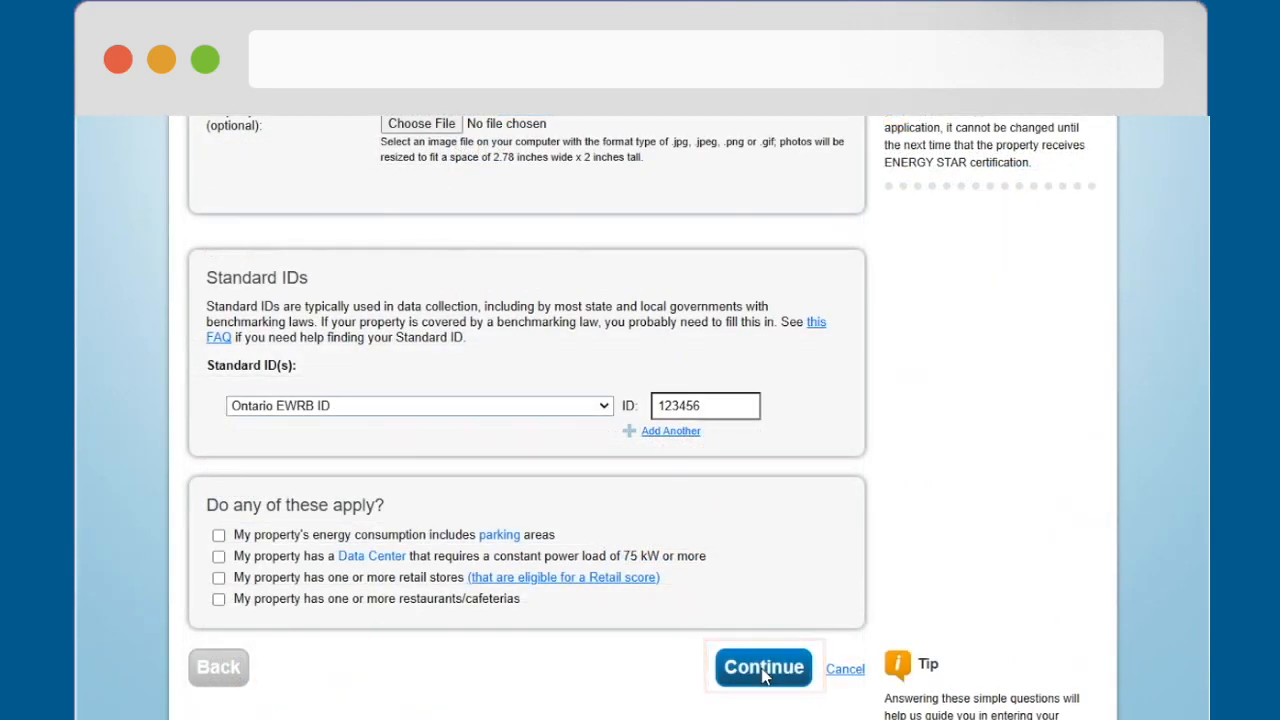
pyautogui.scroll(-9, 513, 597)
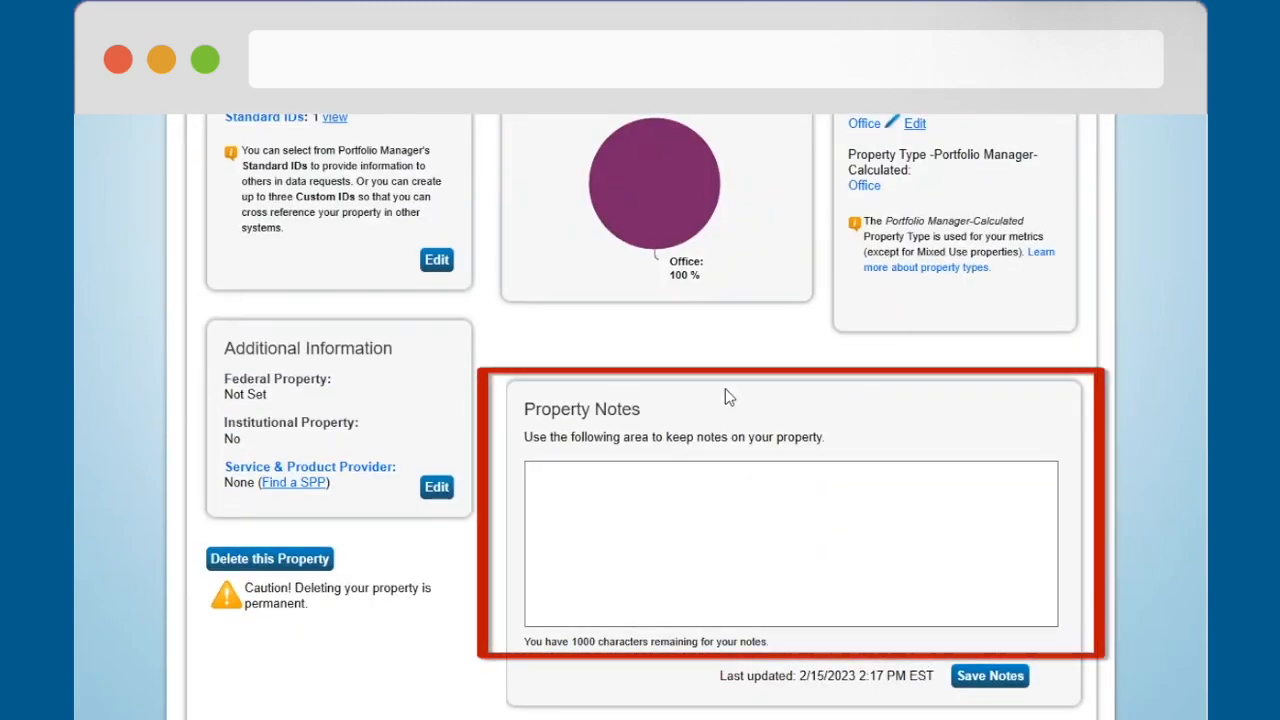
pyautogui.click(988, 676)
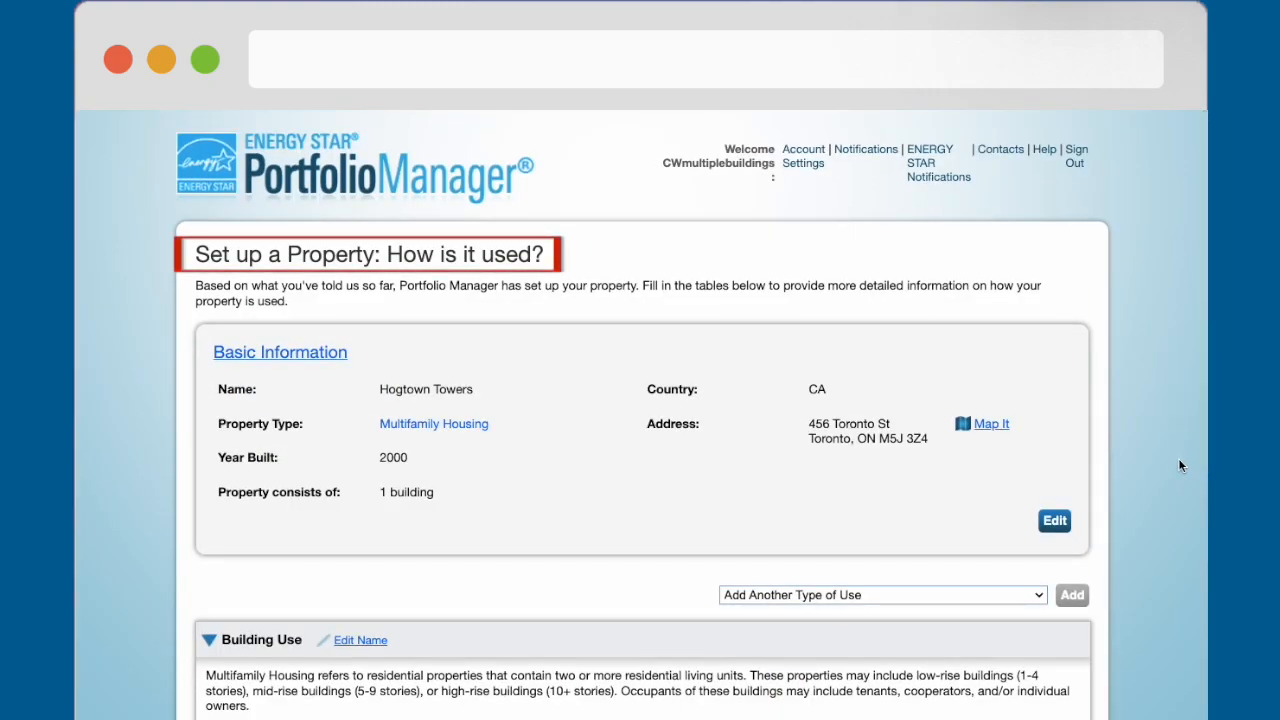
# Step: Apply default values to all residential living unit counts, the number of bedrooms and the common entrance of the Multifamily Housing use
pyautogui.scroll(-5, 1178, 465)
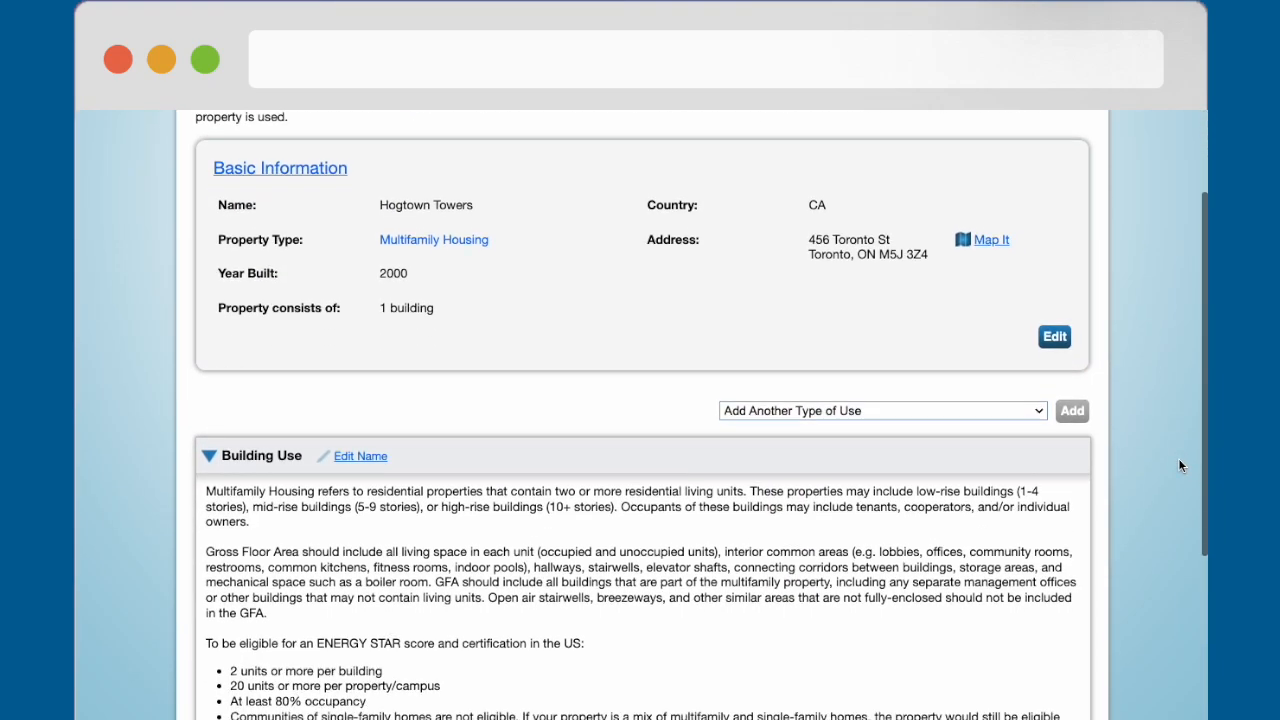
pyautogui.scroll(-2, 1178, 465)
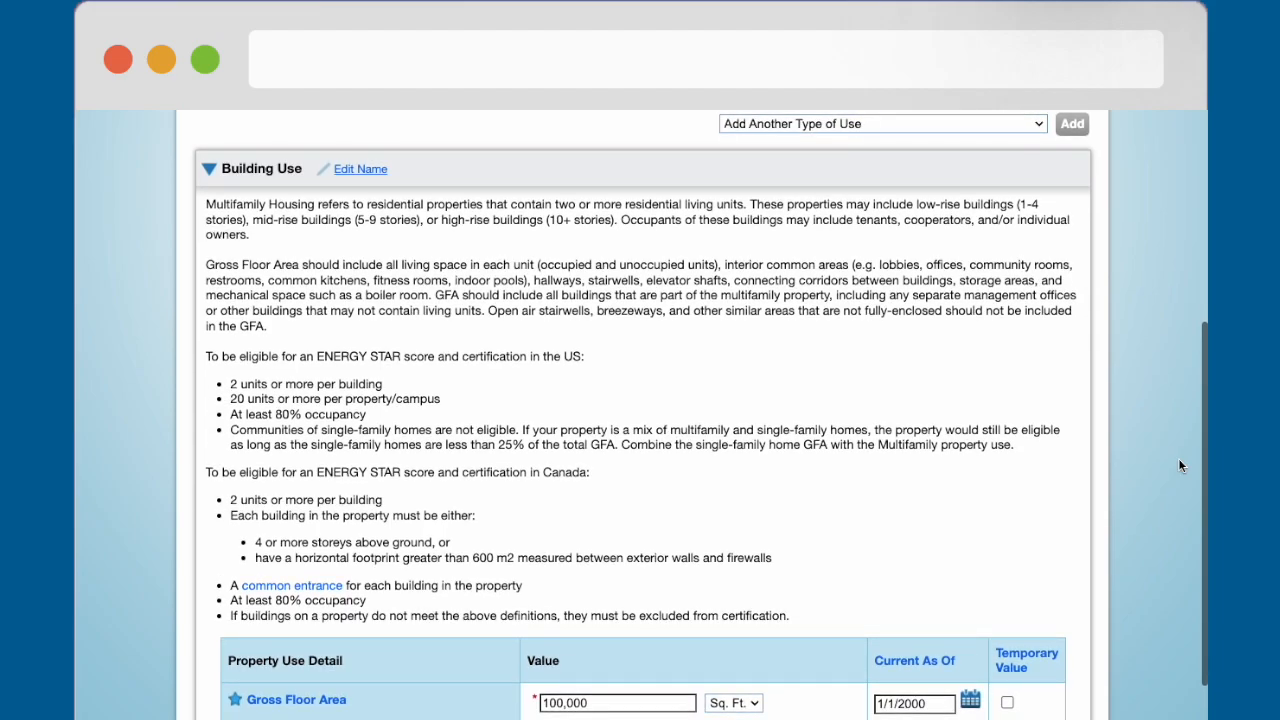
pyautogui.scroll(-7, 1178, 463)
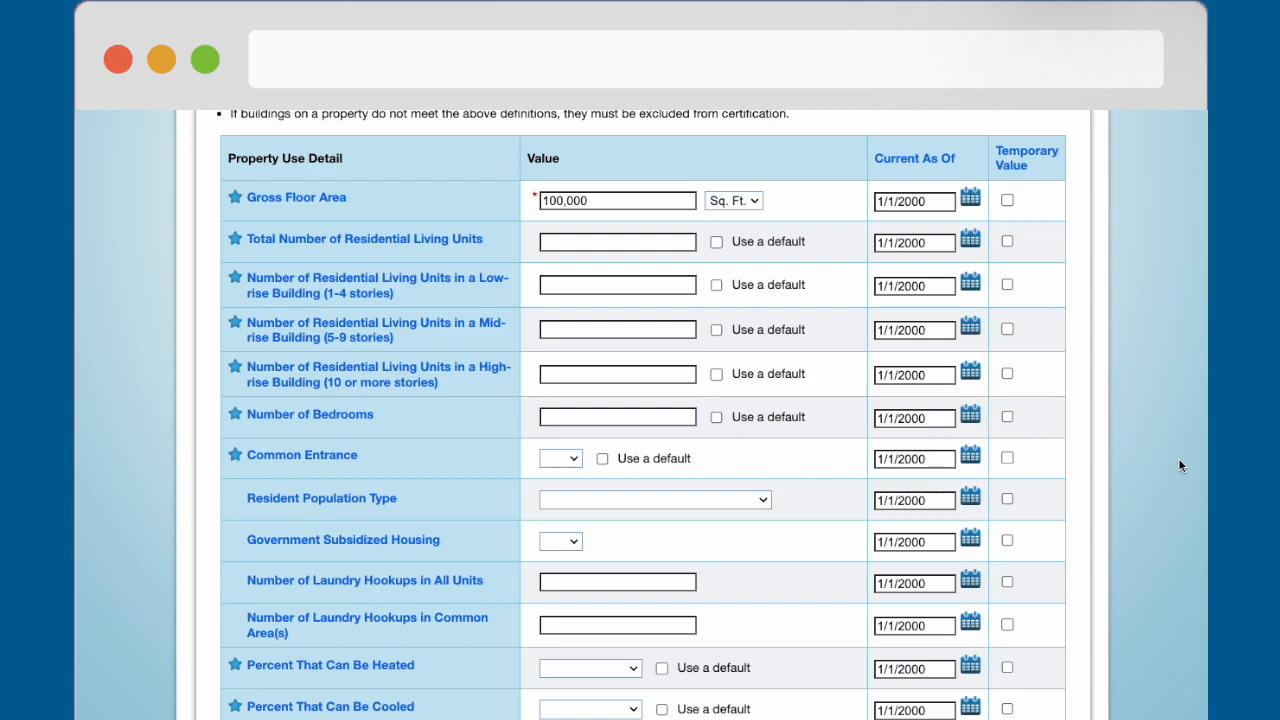
pyautogui.click(716, 241)
pyautogui.click(717, 285)
pyautogui.click(716, 329)
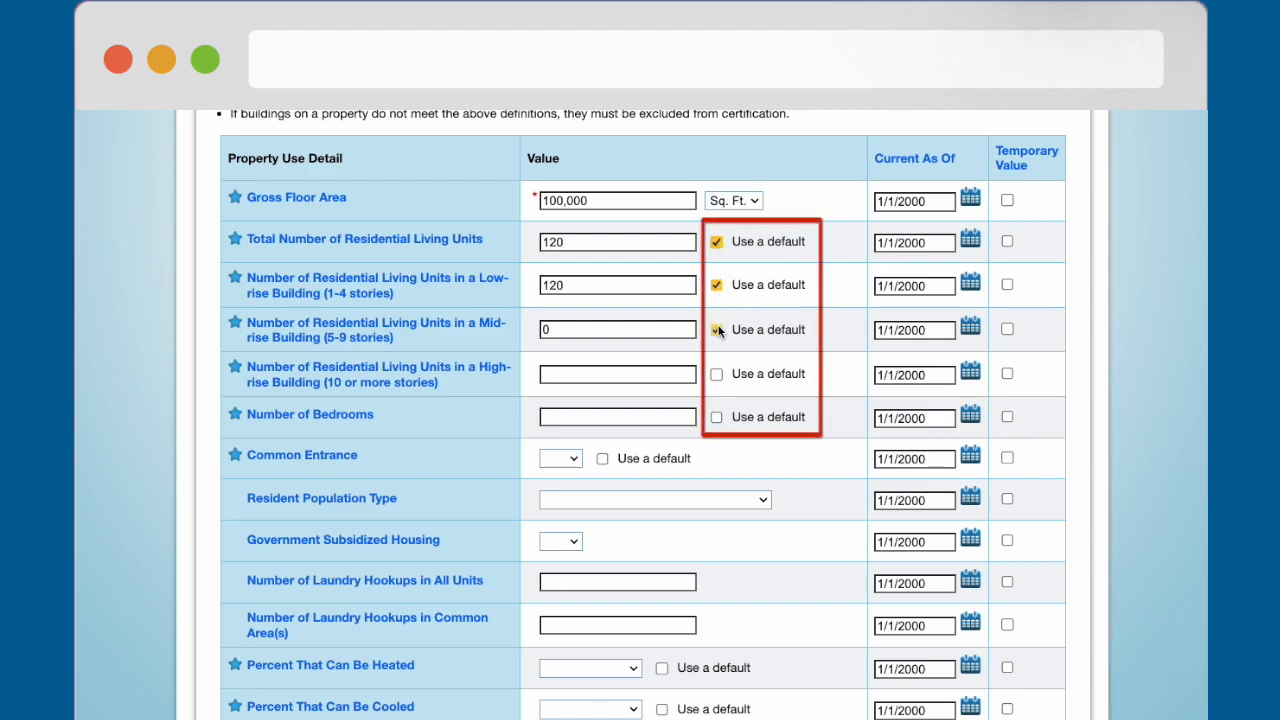
pyautogui.click(716, 373)
pyautogui.click(716, 417)
pyautogui.click(602, 458)
# Step: Apply default values to the percent that can be heated and cooled, and add the property to the portfolio
pyautogui.scroll(-1, 601, 453)
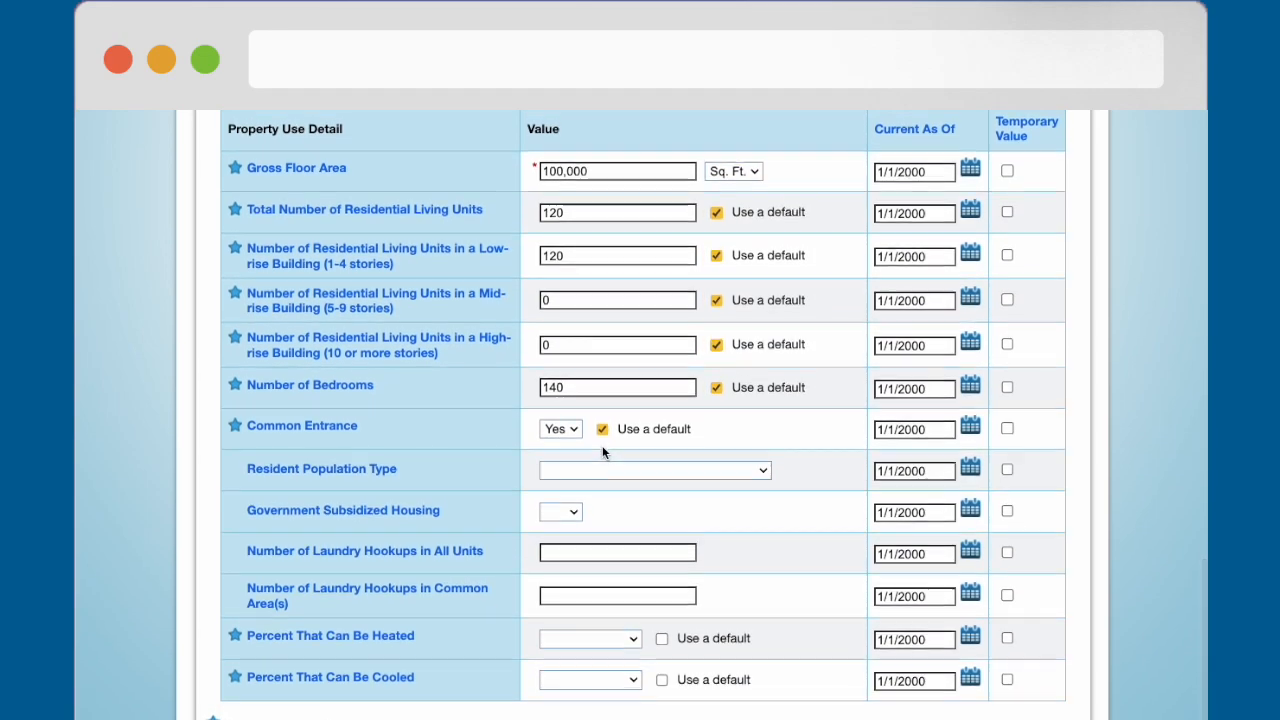
pyautogui.click(661, 644)
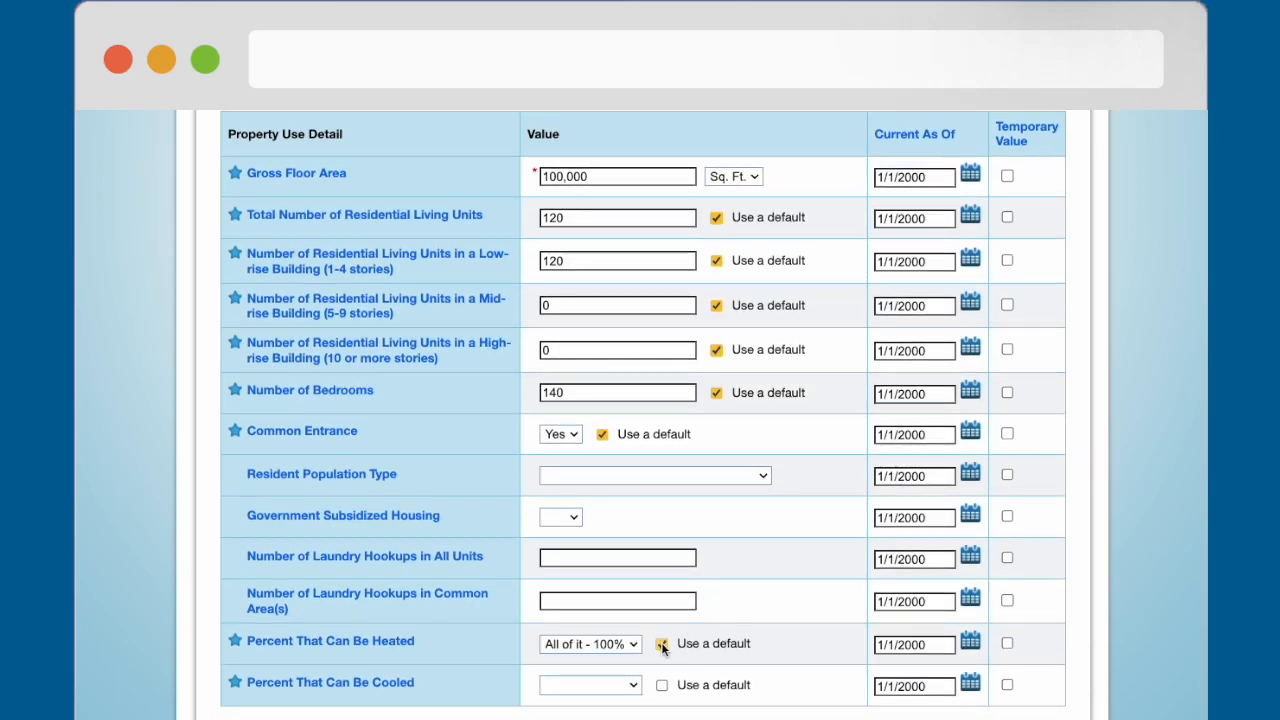
pyautogui.click(661, 686)
pyautogui.scroll(-3, 661, 686)
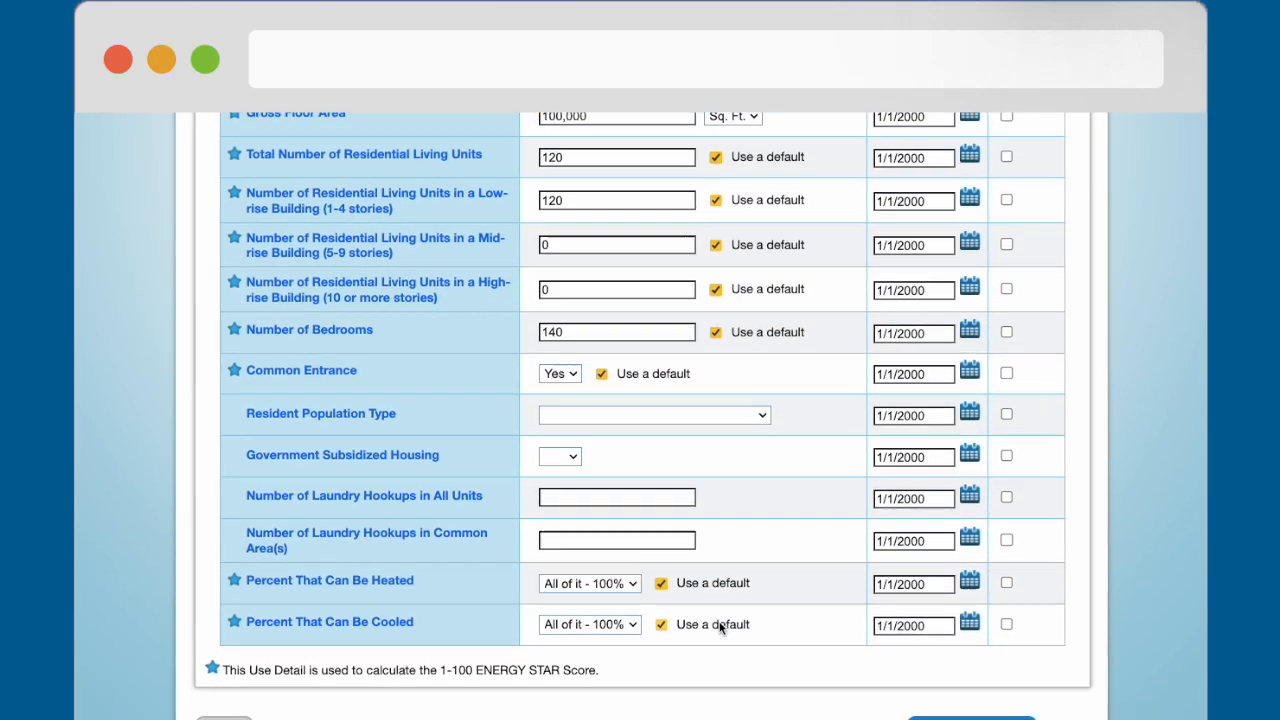
pyautogui.scroll(-1, 893, 588)
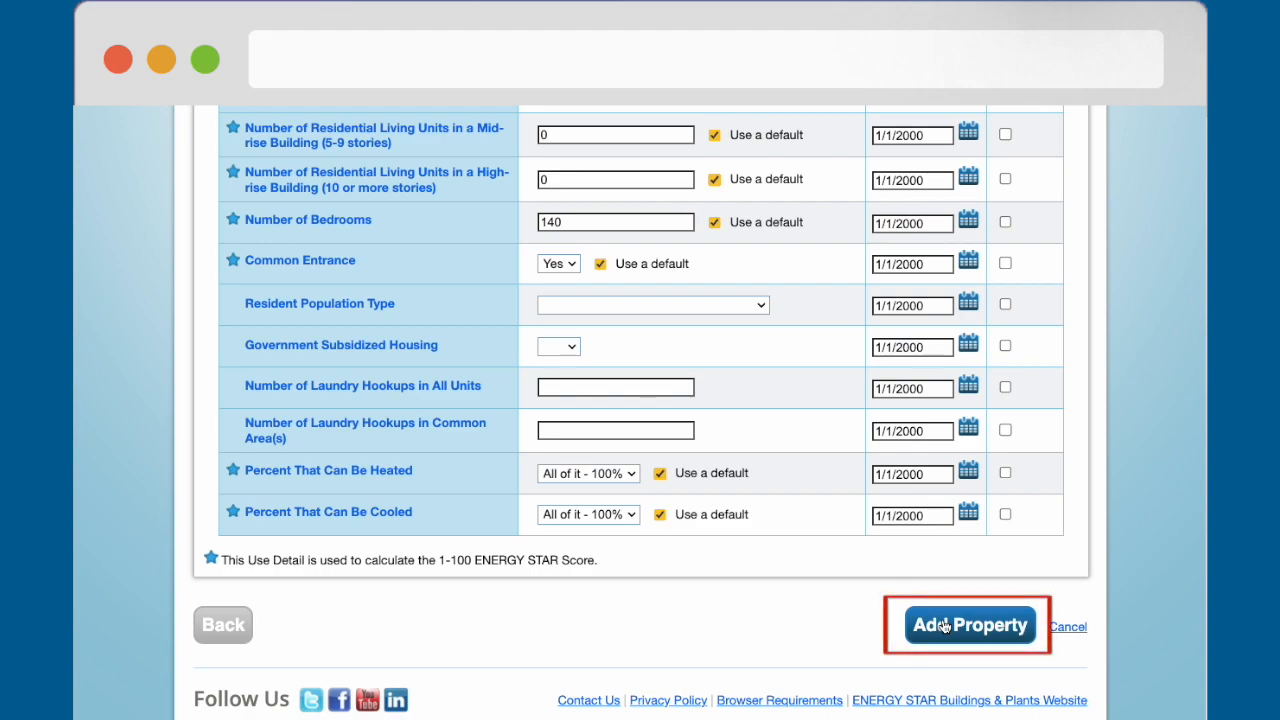
pyautogui.click(944, 626)
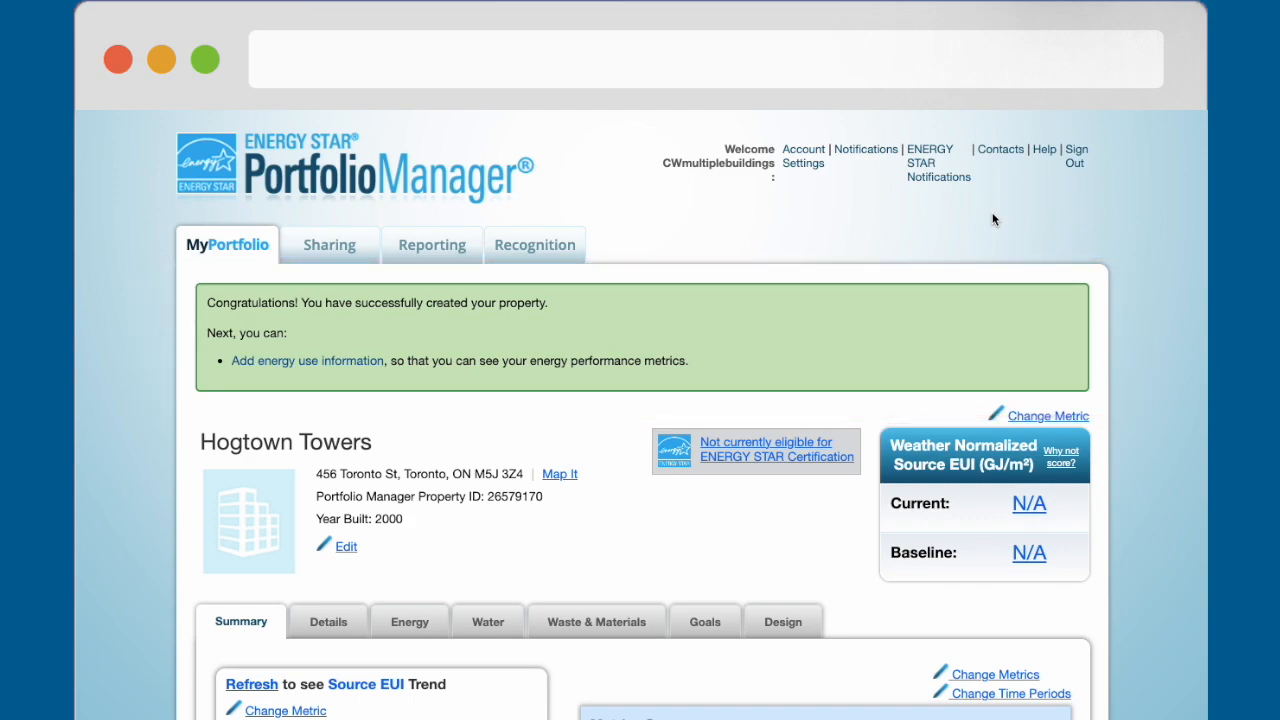
# Step: Open the details of Hogtown Towers and expand its Building Use entry
pyautogui.scroll(-5, 1146, 560)
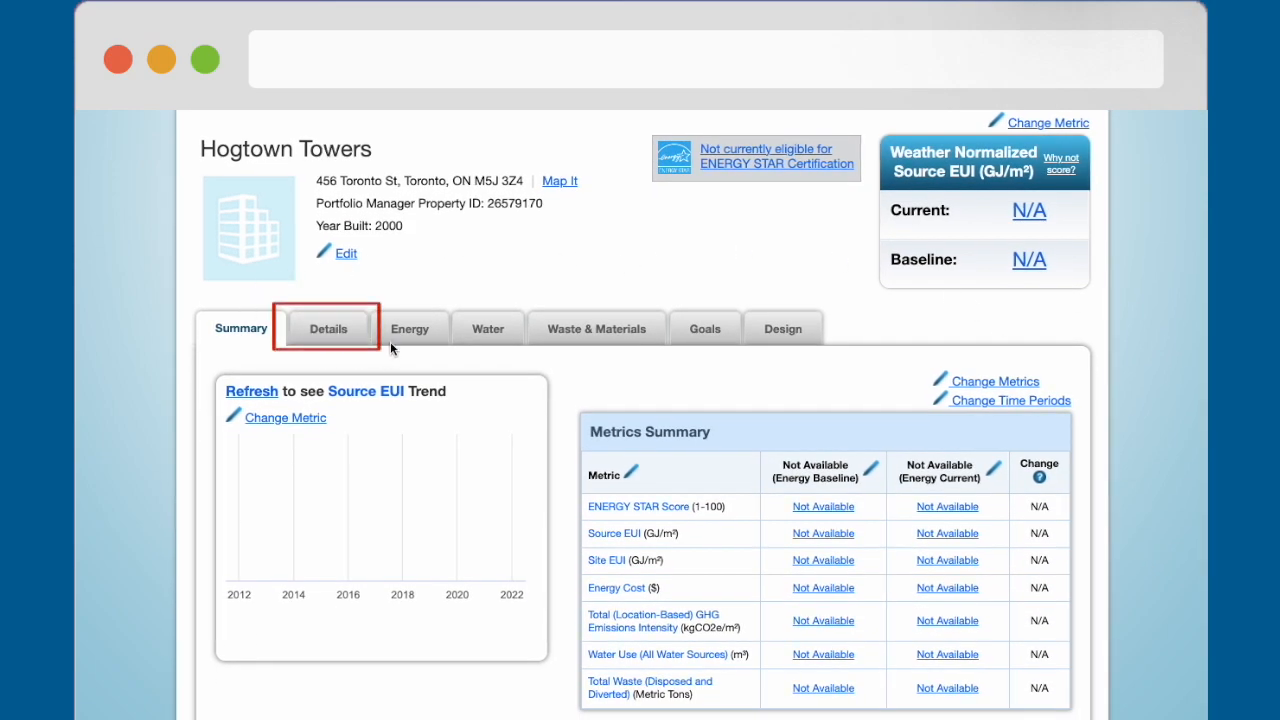
pyautogui.click(335, 325)
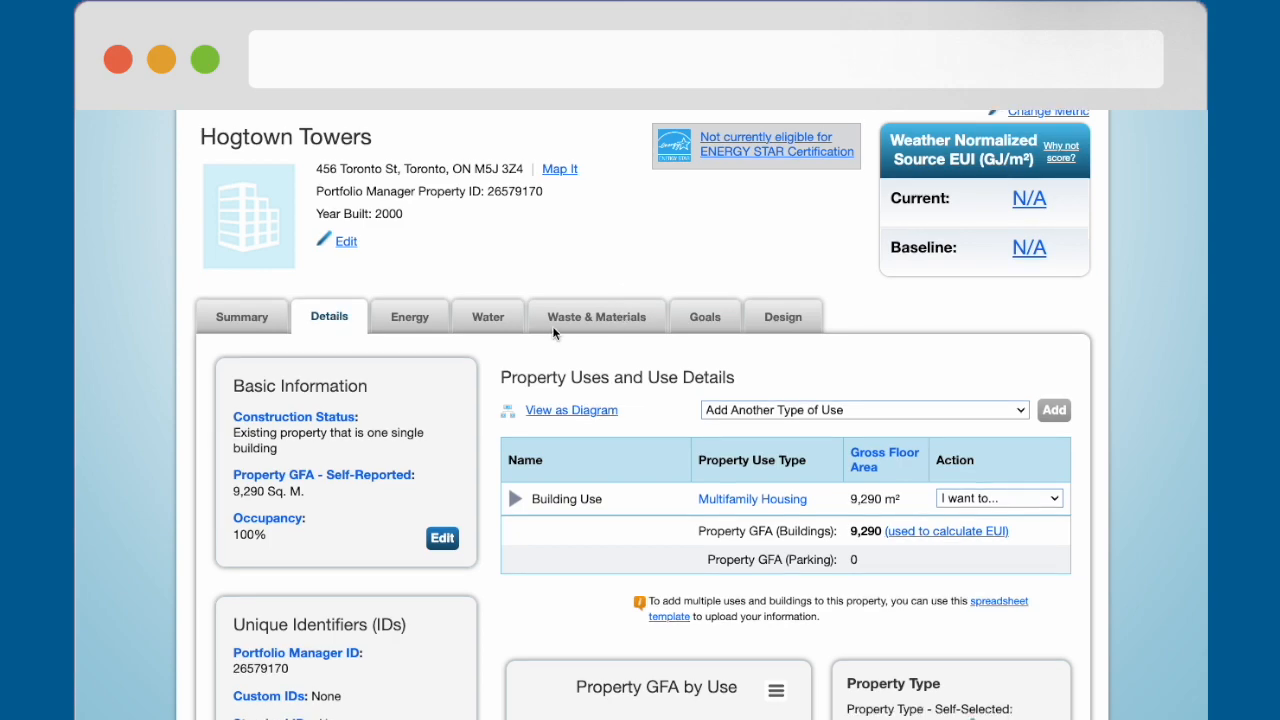
pyautogui.click(516, 499)
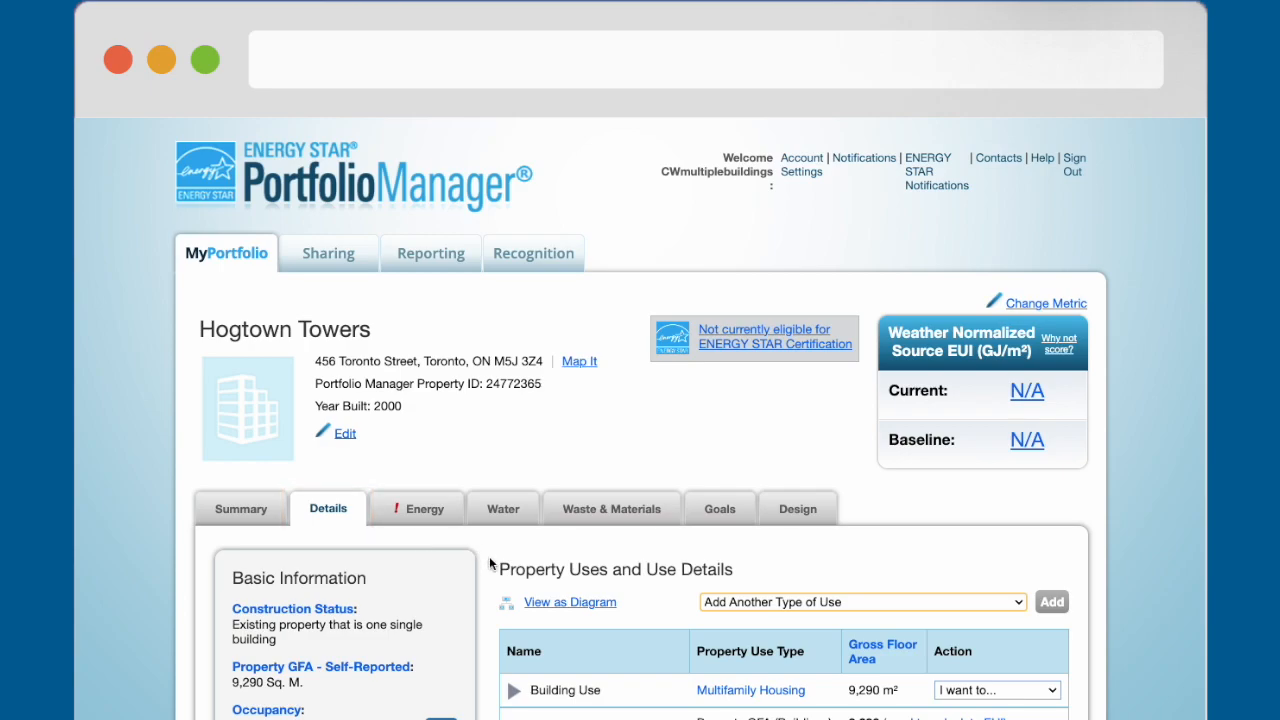
# Step: Add Senior Living Community as another type of use for Hogtown Towers
pyautogui.scroll(-1, 489, 556)
pyautogui.scroll(-2, 489, 556)
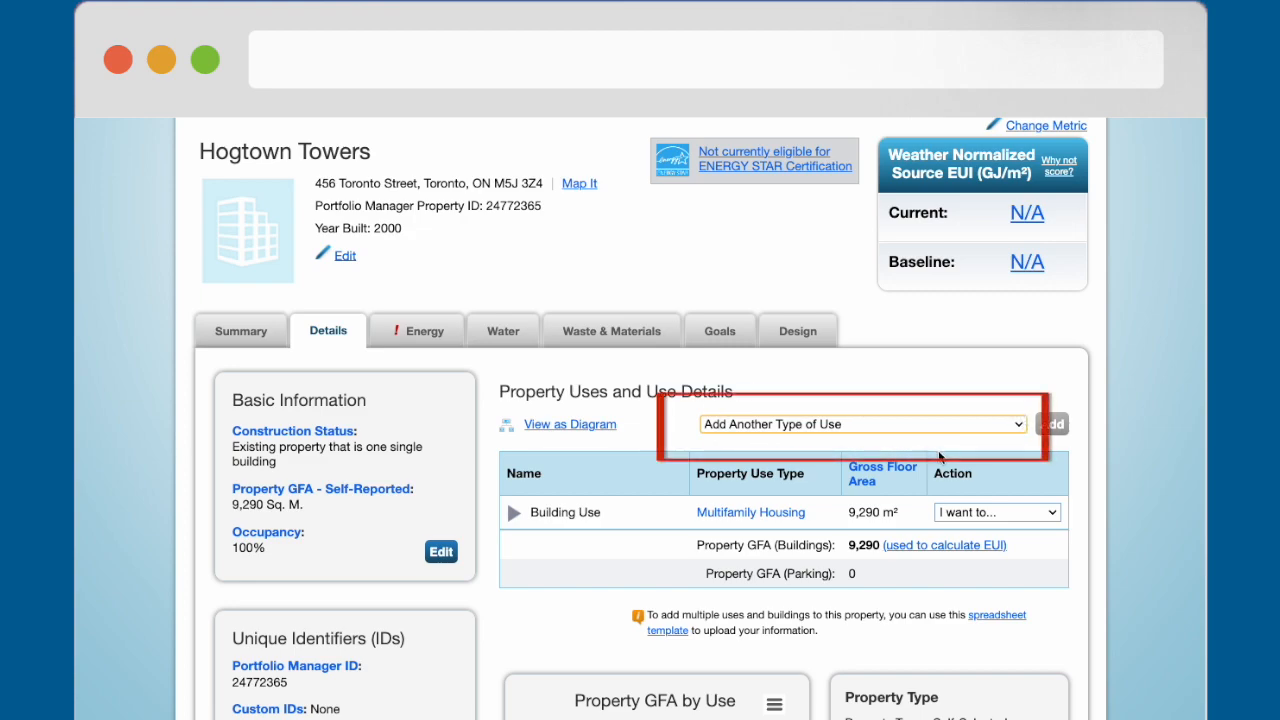
pyautogui.click(1021, 424)
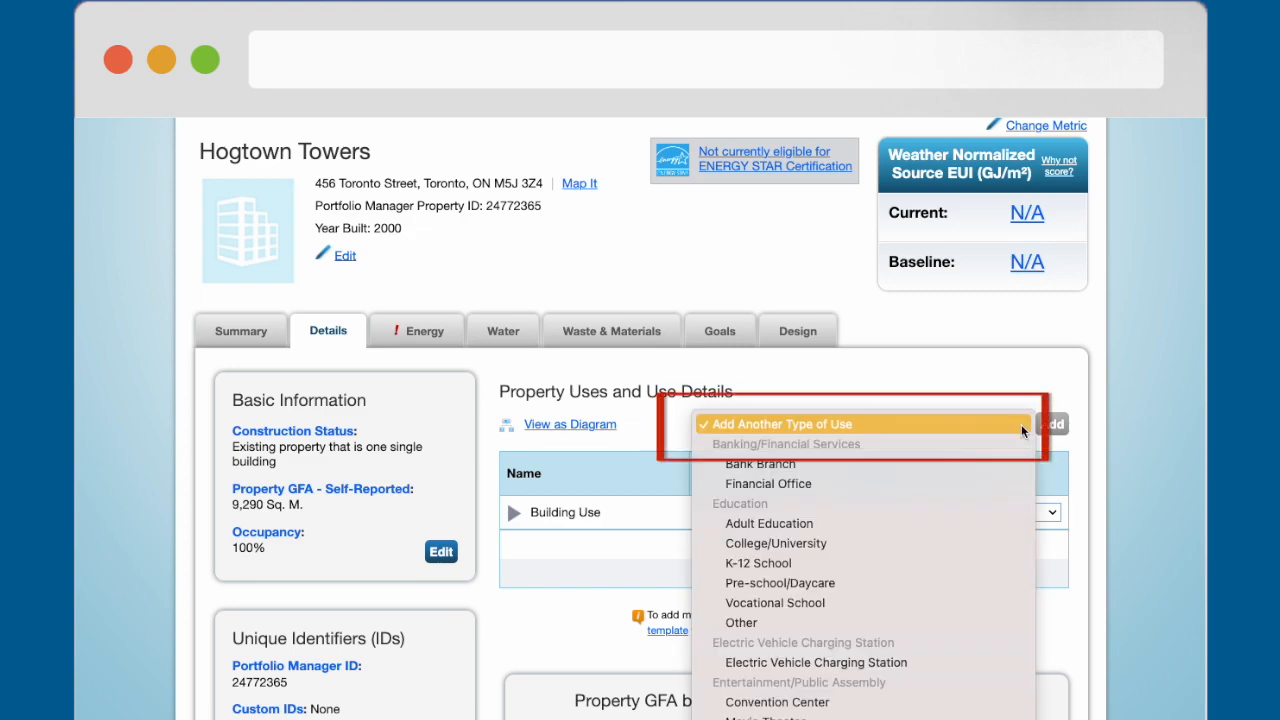
pyautogui.scroll(-10, 1021, 424)
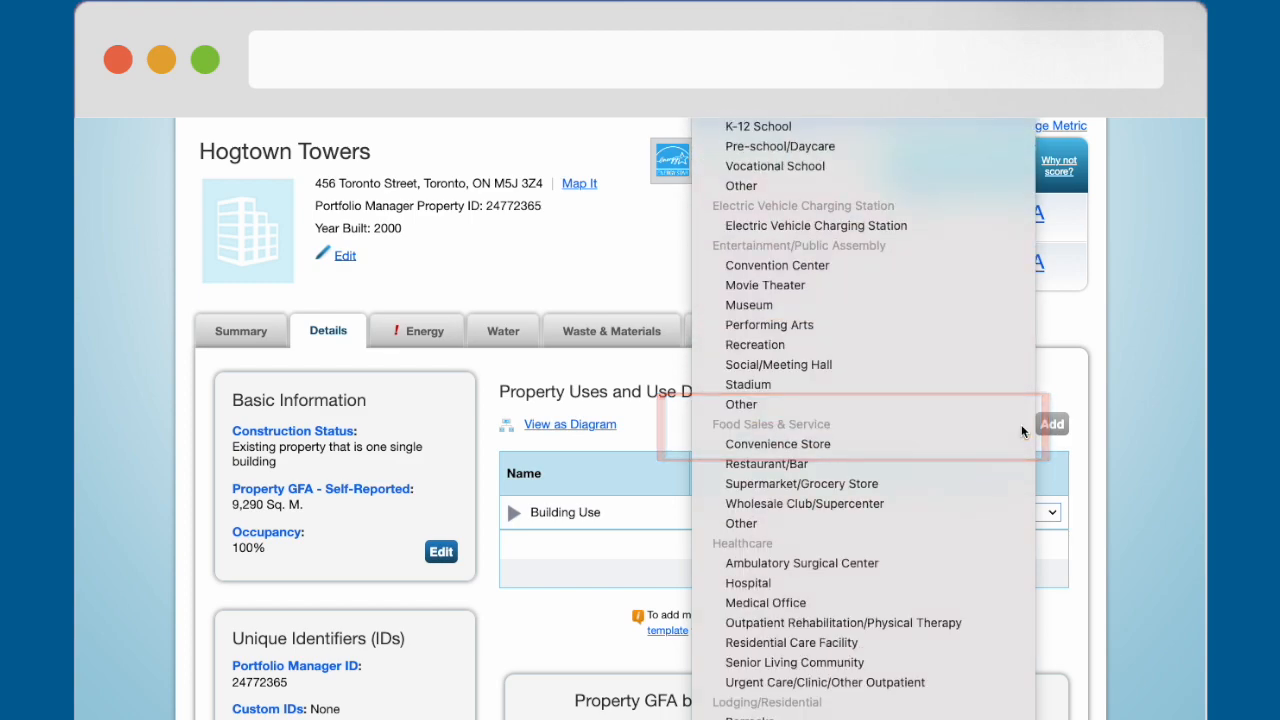
pyautogui.click(1022, 426)
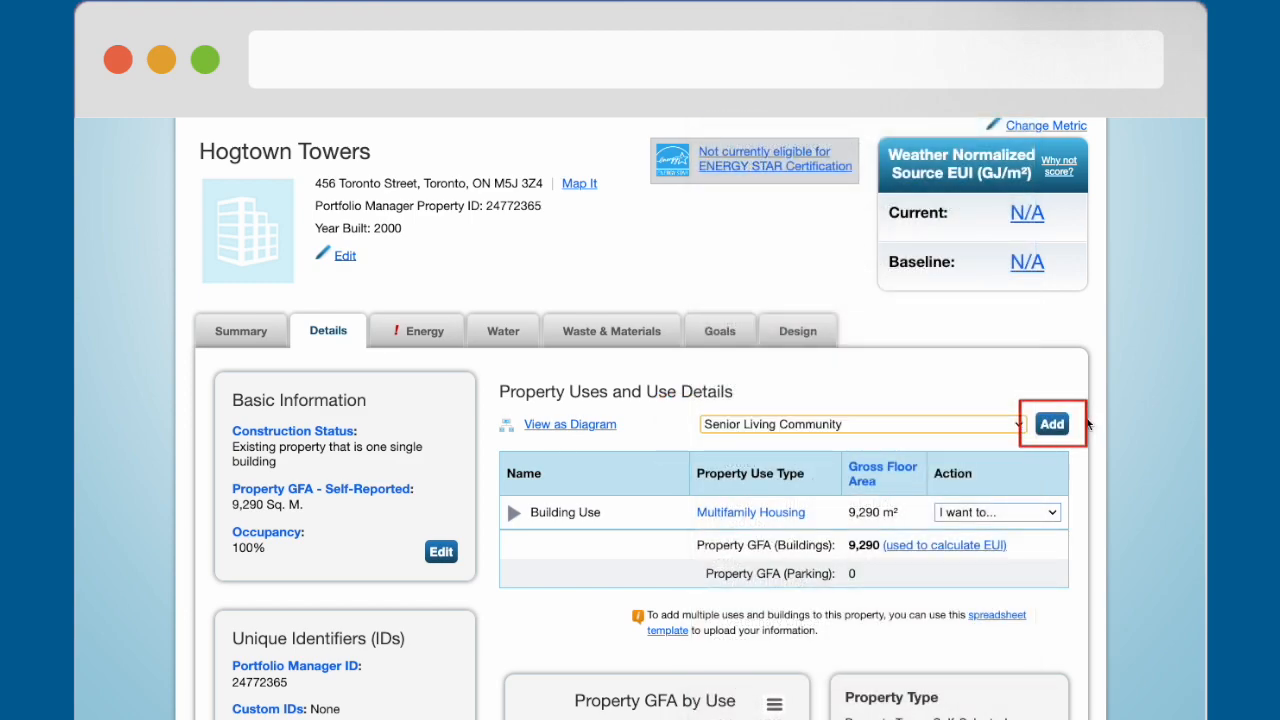
pyautogui.click(1051, 425)
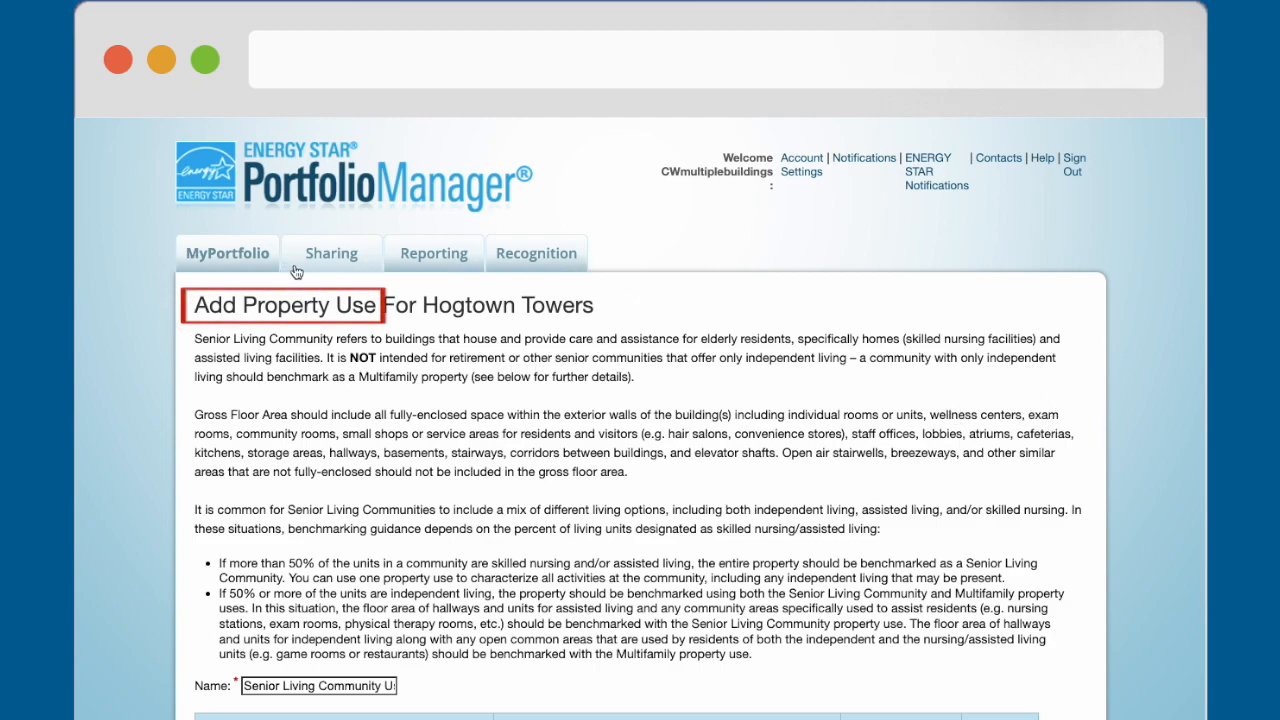
# Step: Save the Senior Living Community use with a gross floor area of 100,000 Sq. Ft., default values and 1/1/2023 dates, and check its entry
pyautogui.scroll(-5, 156, 349)
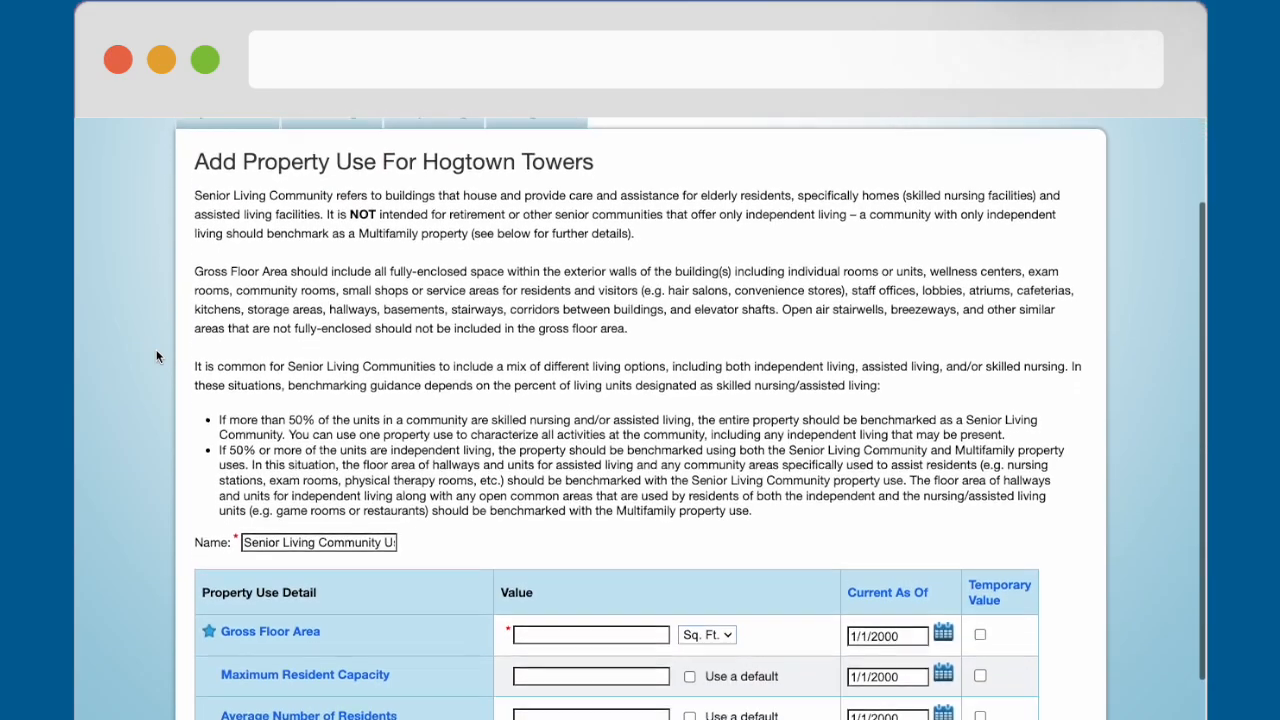
pyautogui.scroll(-3, 156, 349)
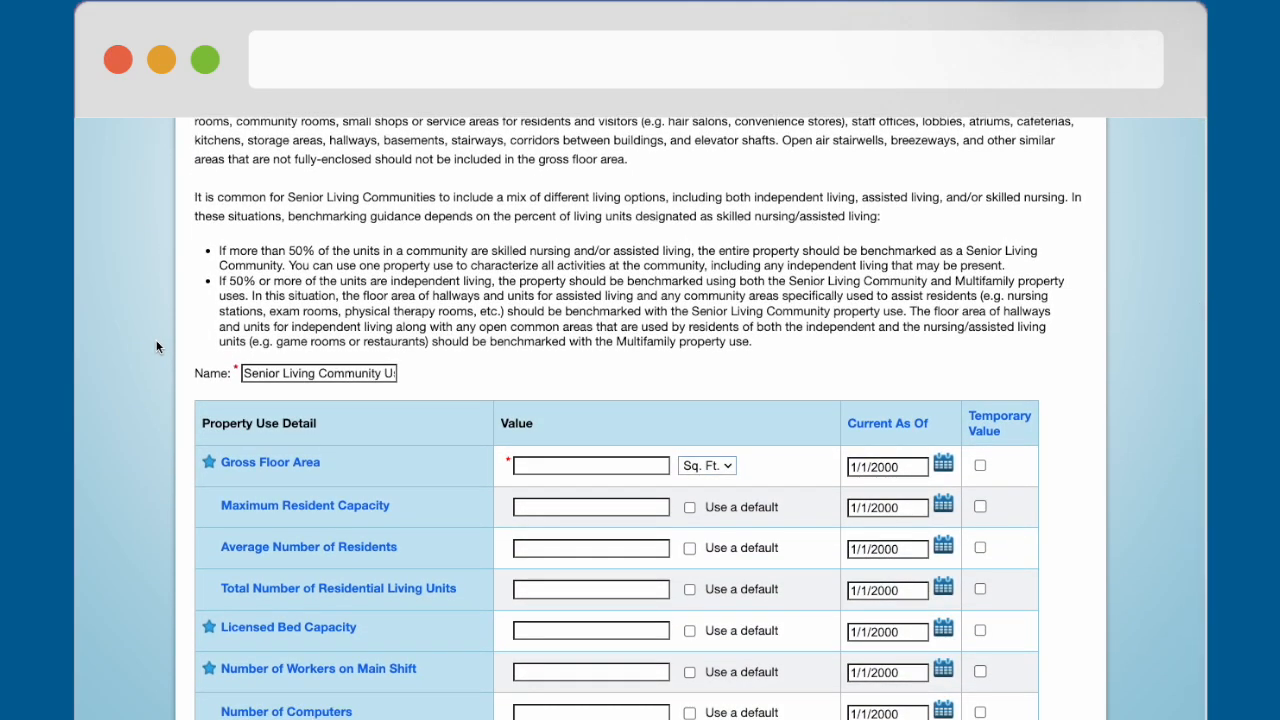
pyautogui.scroll(-3, 156, 349)
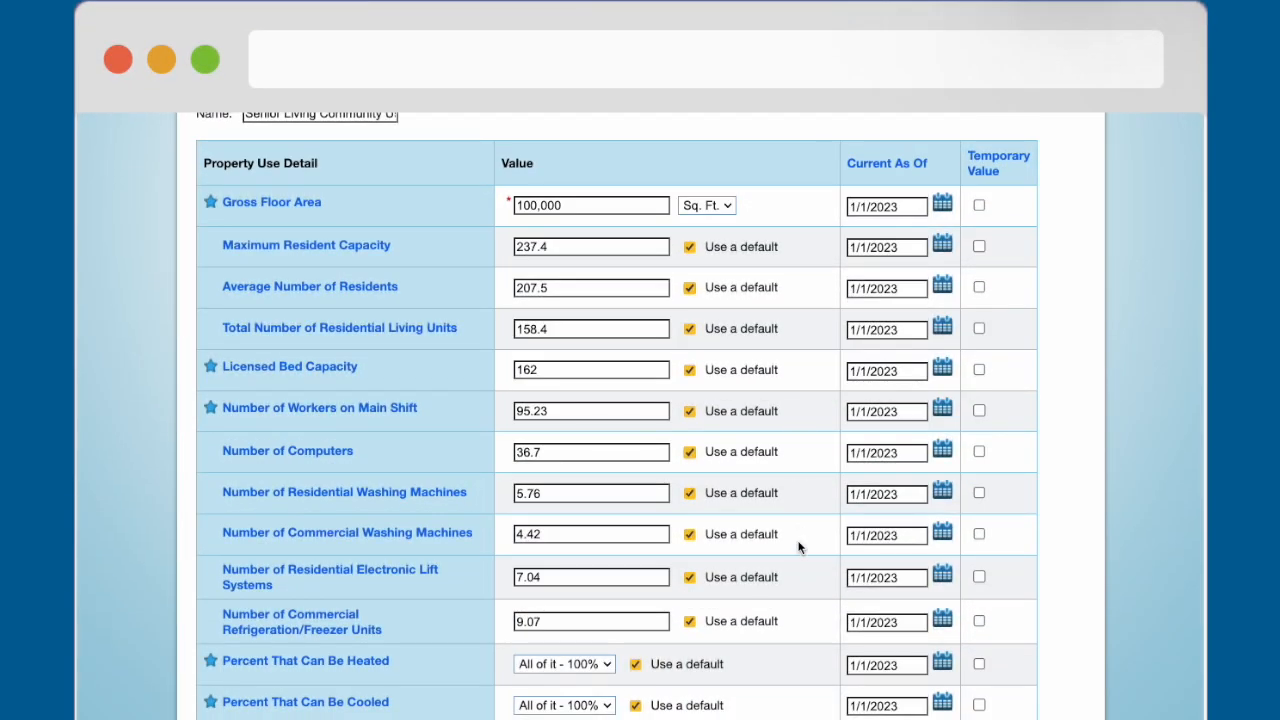
pyautogui.scroll(-2, 1005, 703)
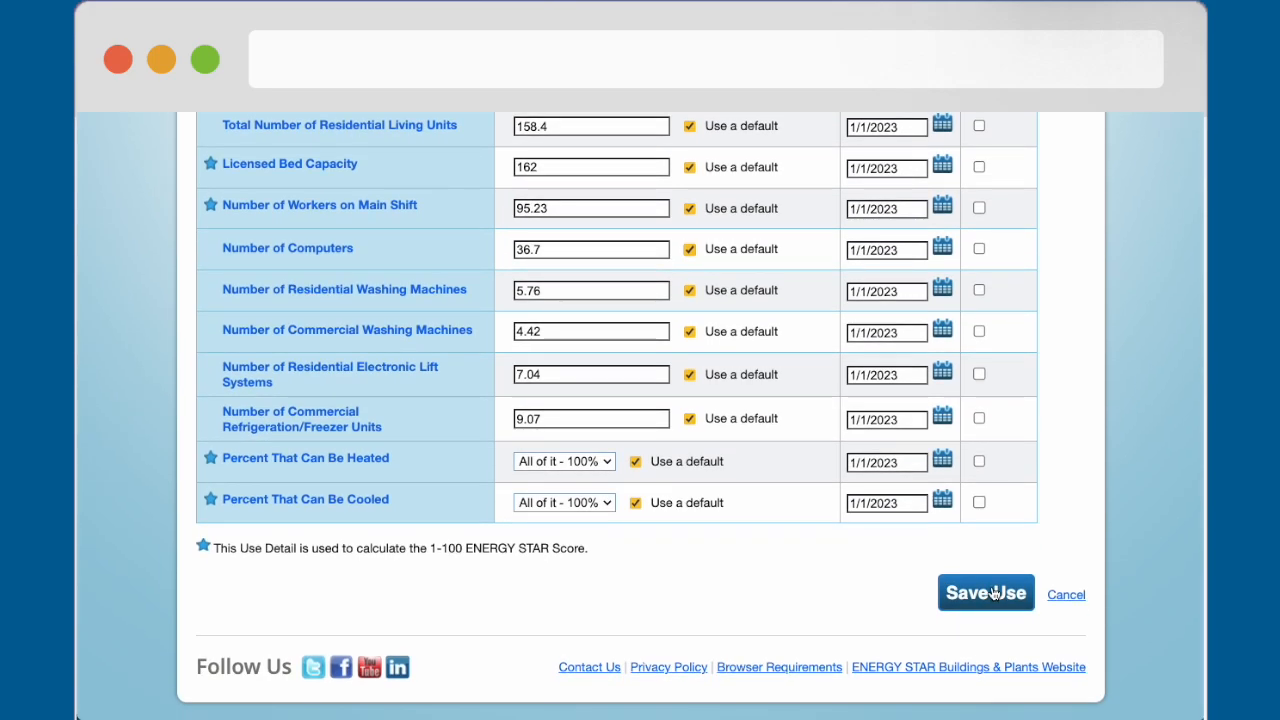
pyautogui.click(986, 593)
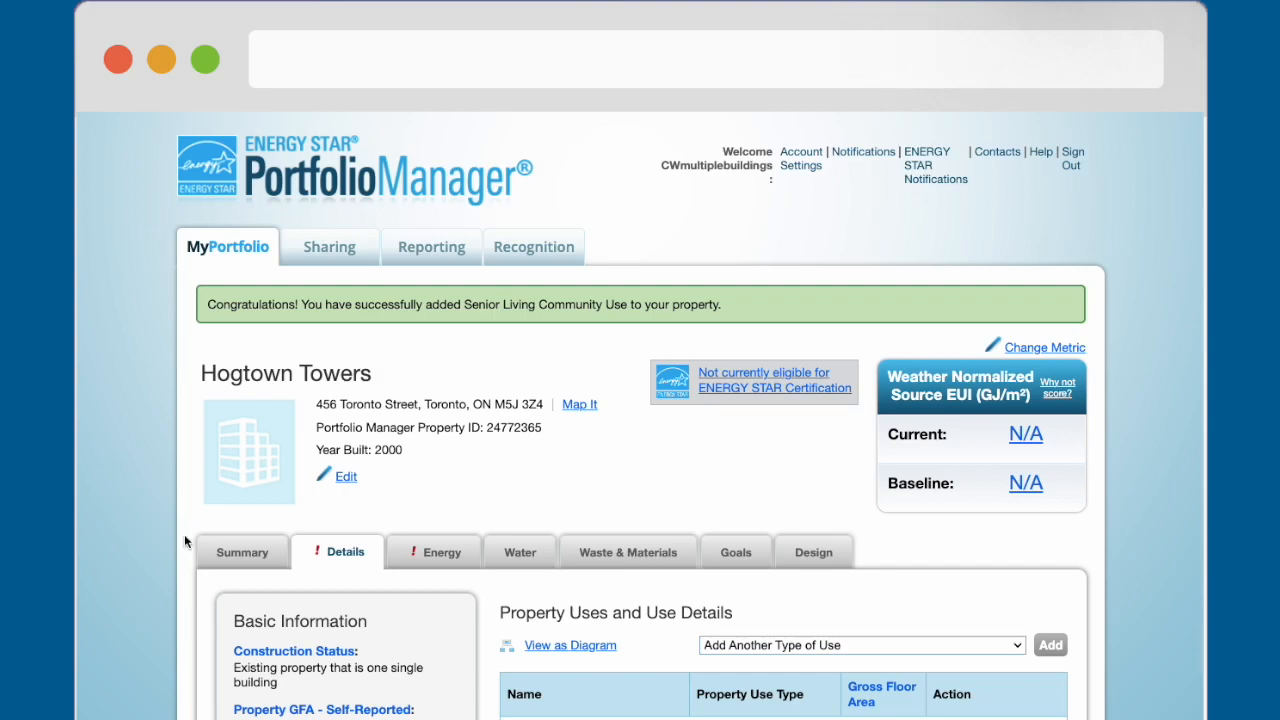
pyautogui.scroll(-5, 184, 534)
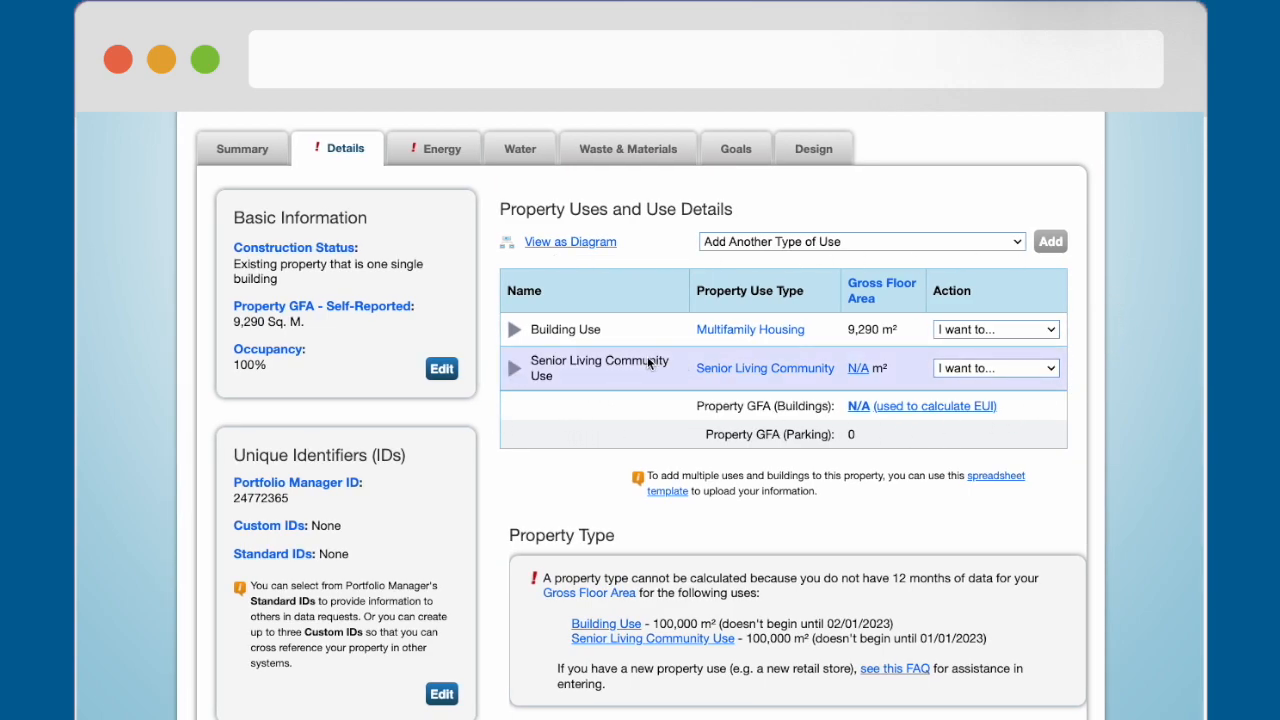
pyautogui.moveTo(733, 366)
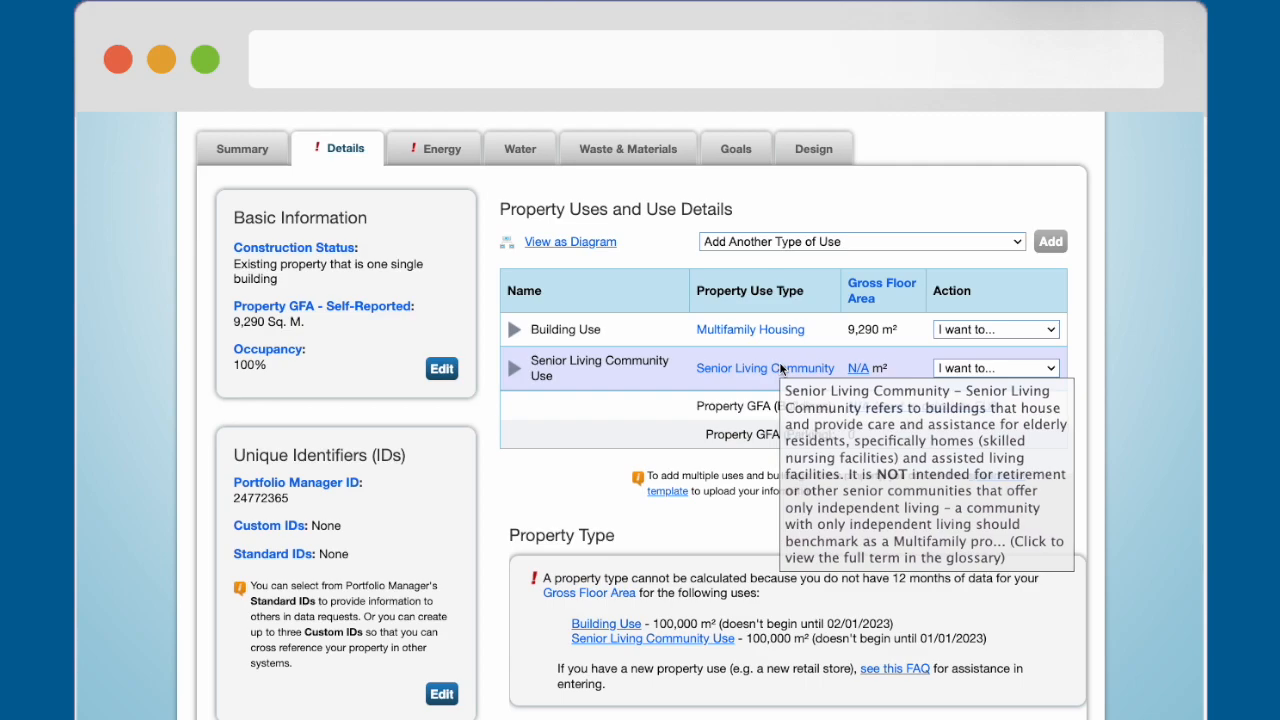